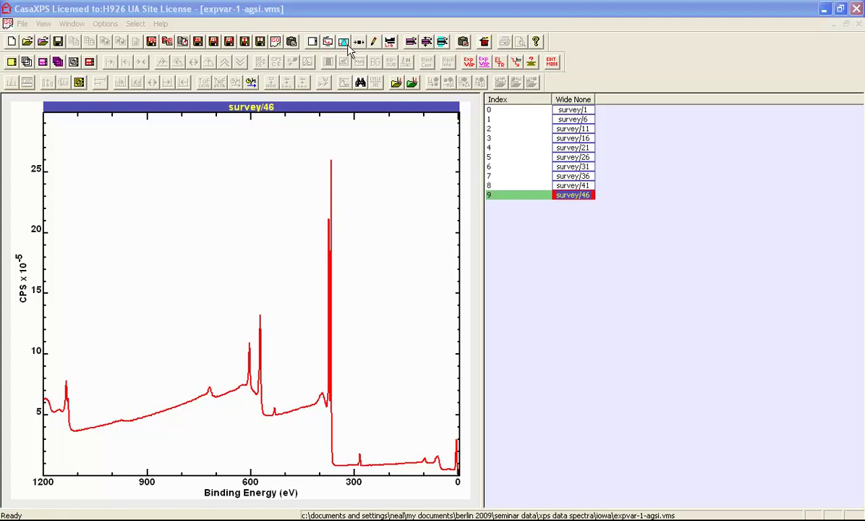
- Open Quantification Parameters and place it to the right of the survey/46 spectrum
left_click(328, 41)
left_click_drag(355, 79, 657, 130)
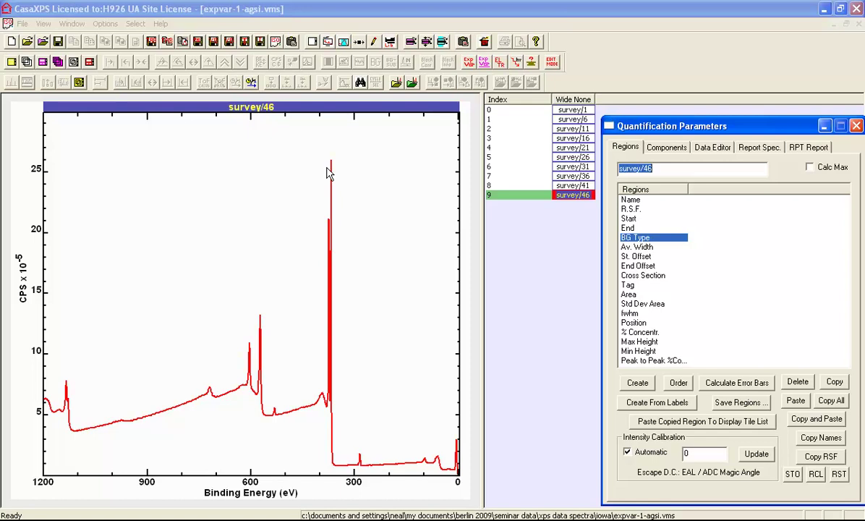
- Display all survey spectra one per tile and page through survey/11 to survey/36
left_click(572, 100)
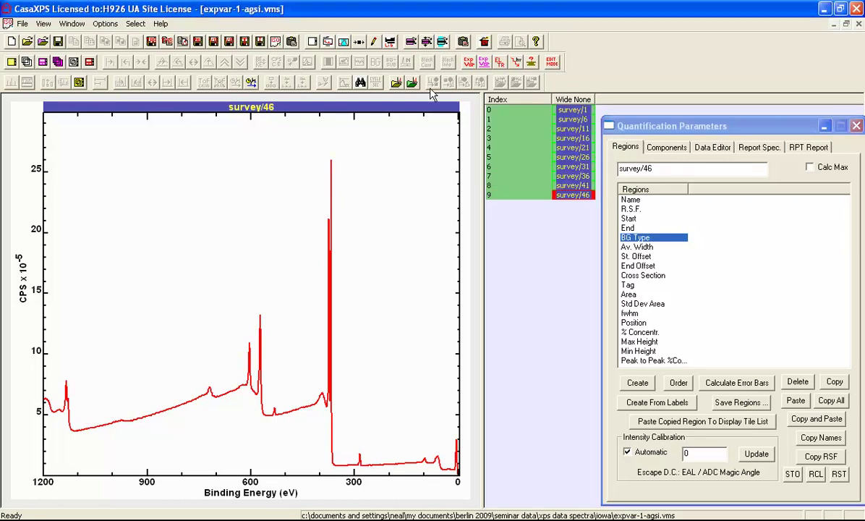
left_click(12, 62)
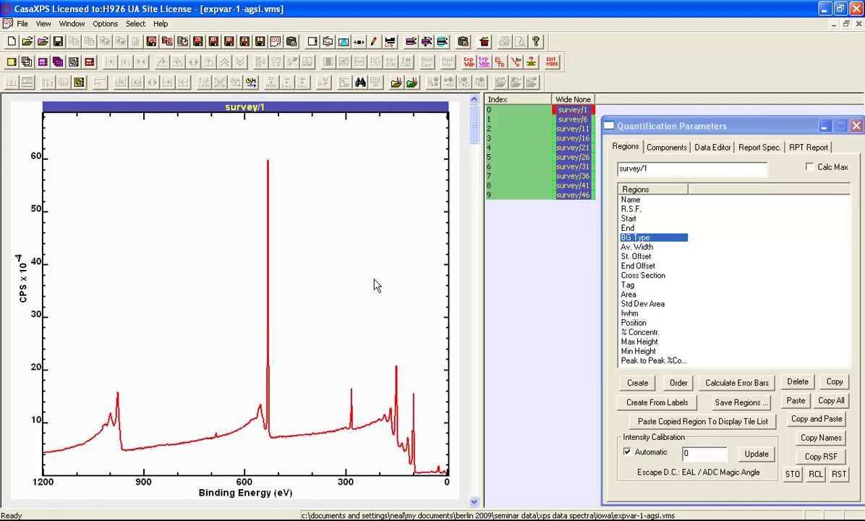
left_click(476, 235)
left_click(477, 298)
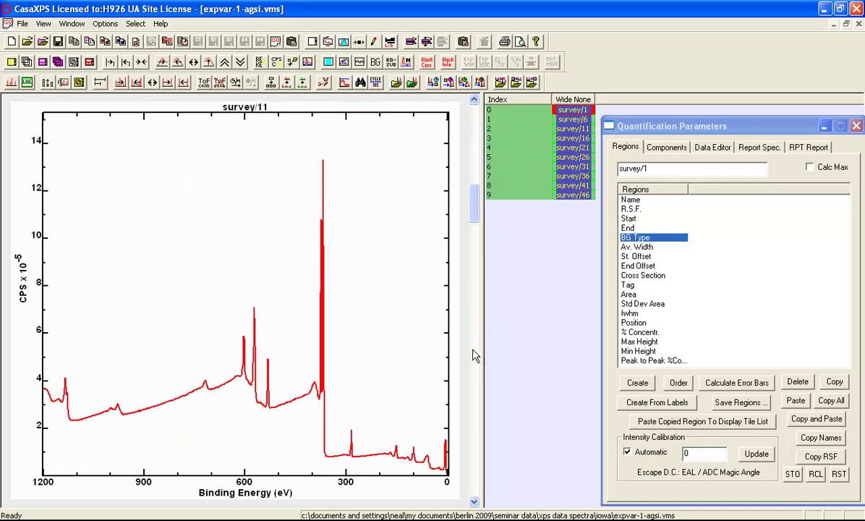
left_click(475, 352)
left_click(473, 377)
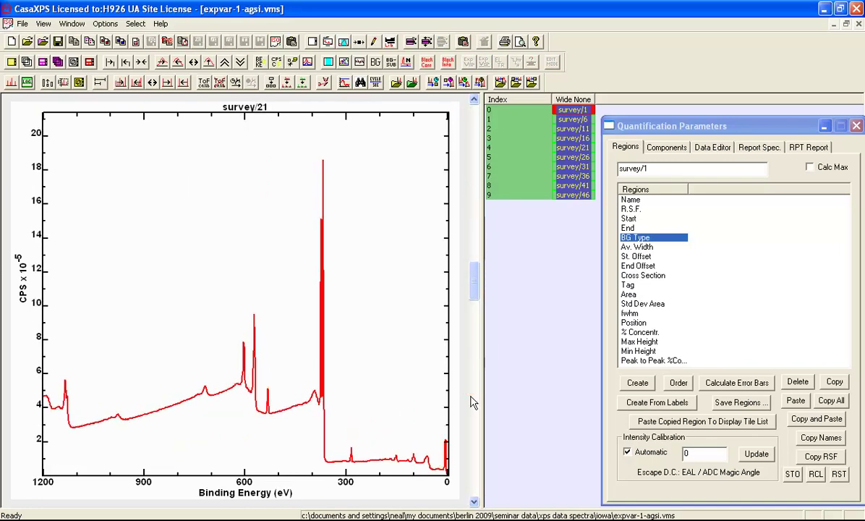
left_click(474, 396)
left_click(475, 409)
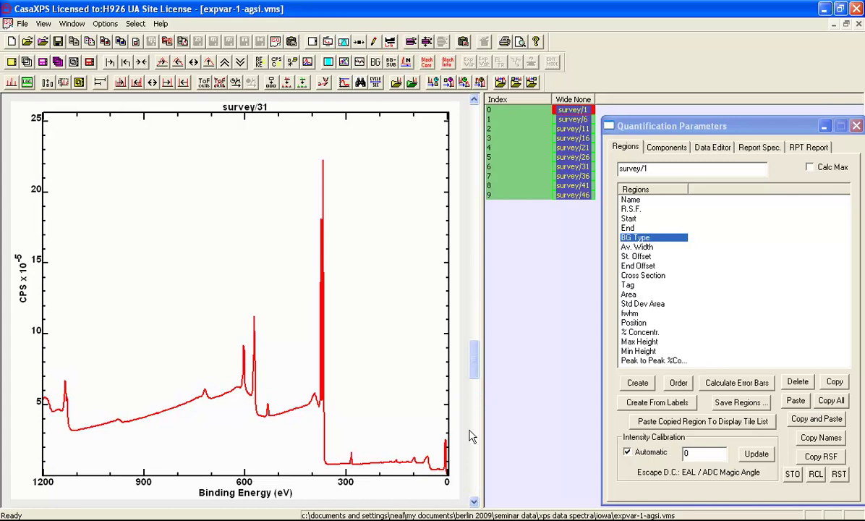
left_click(473, 435)
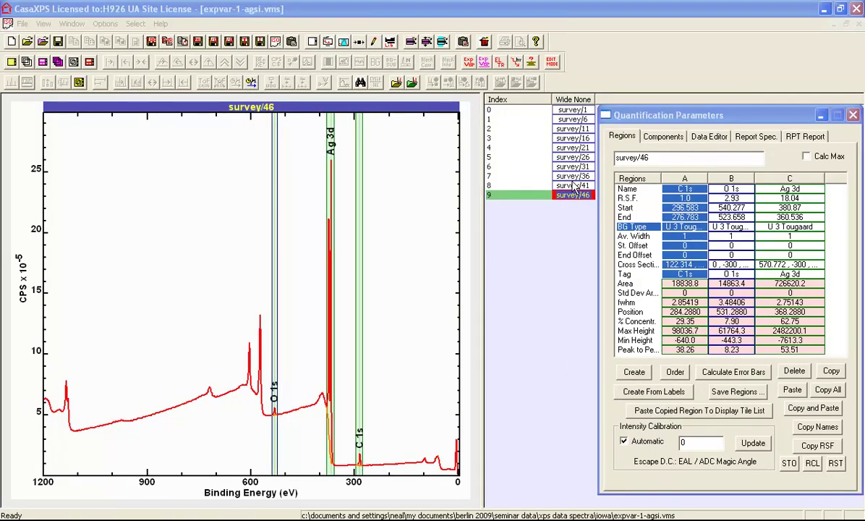
- Select survey/1, step down to survey/16, then step back up to survey/1
left_click(566, 110)
key("Down")
key("Down")
key("Down")
key("Down")
key("Down")
key("Down")
key("Down")
key("Down")
key("Down")
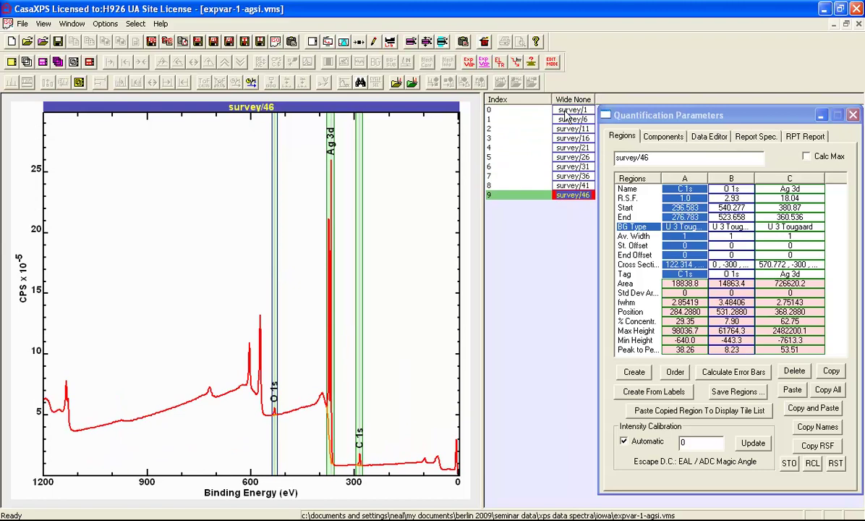
key("Up")
key("Up")
key("Up")
key("Up")
key("Up")
key("Up")
key("Up")
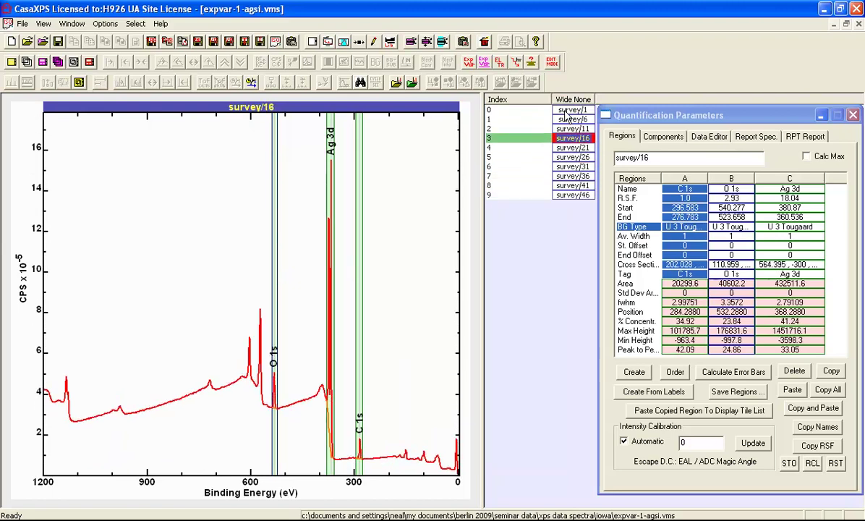
key("Up")
key("Up")
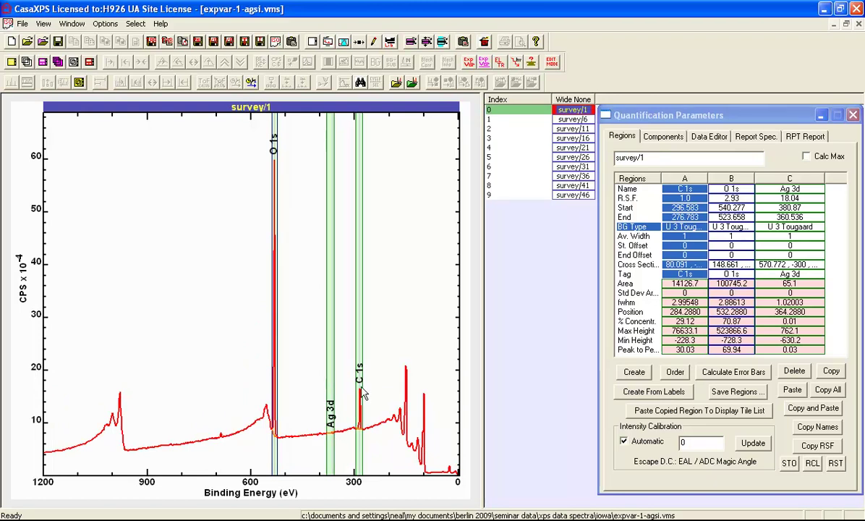
- Annotate survey/1 with a % Atomic Concentration table in Both profile format
left_click(359, 41)
left_click(349, 118)
mouse_move(350, 101)
left_mouse_down()
mouse_move(468, 102)
mouse_move(570, 124)
left_mouse_up()
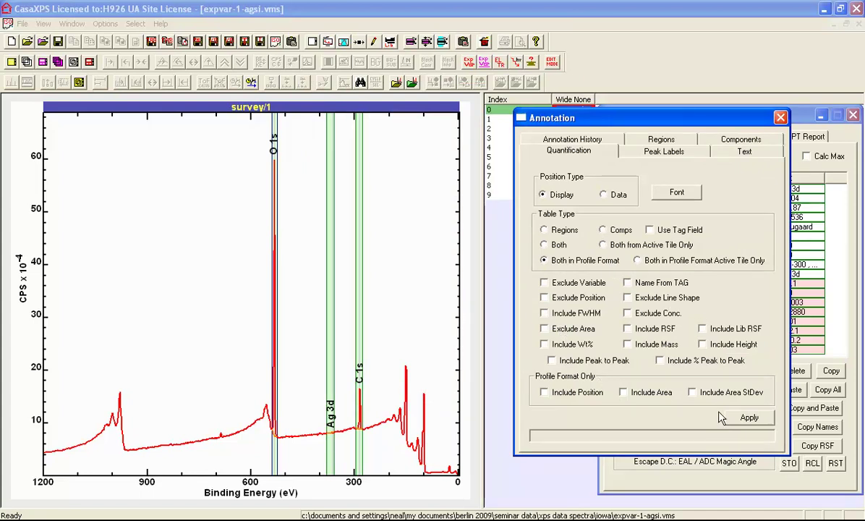
left_click(747, 419)
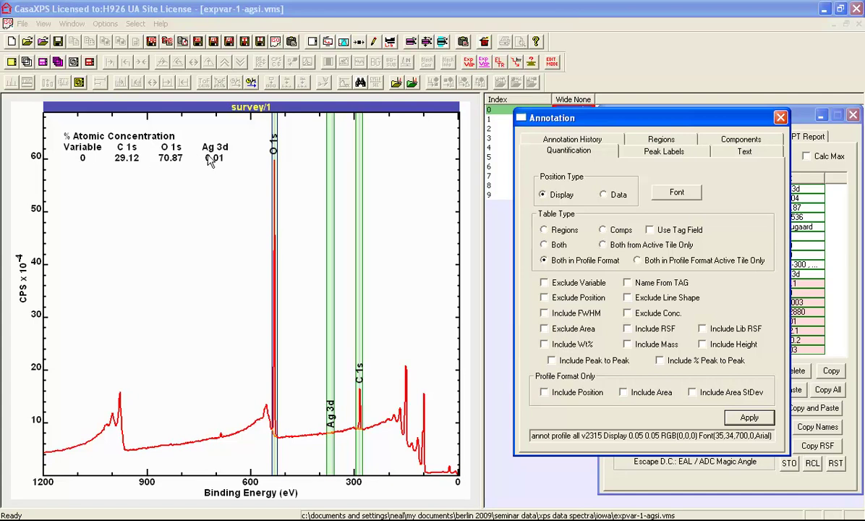
left_click_drag(571, 117, 631, 170)
- Extend the concentration table to all ten surveys and close the Annotation window
left_click(563, 100)
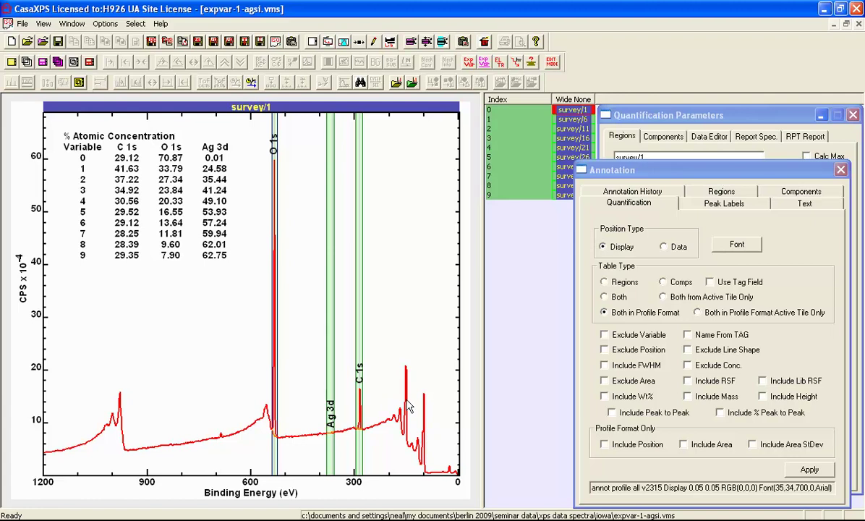
left_click(840, 169)
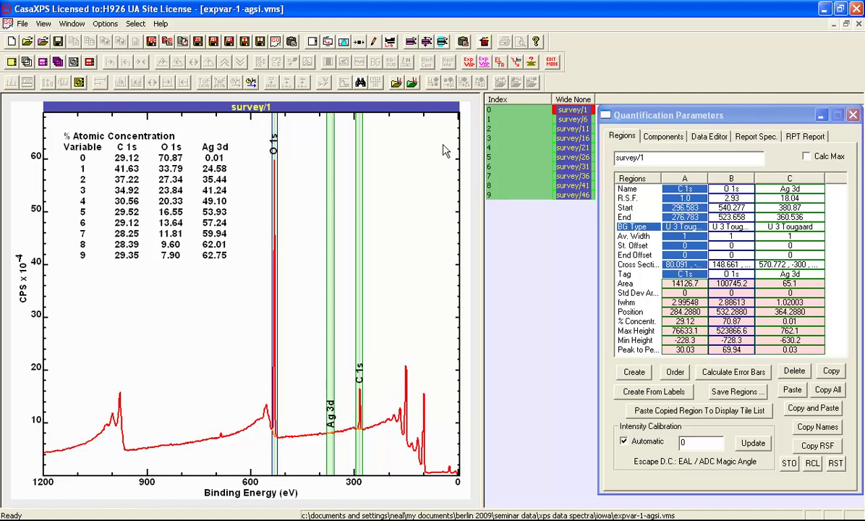
- Look up lines near 150 eV in the Element Library with zoom and region creation on selection enabled
left_click(419, 131)
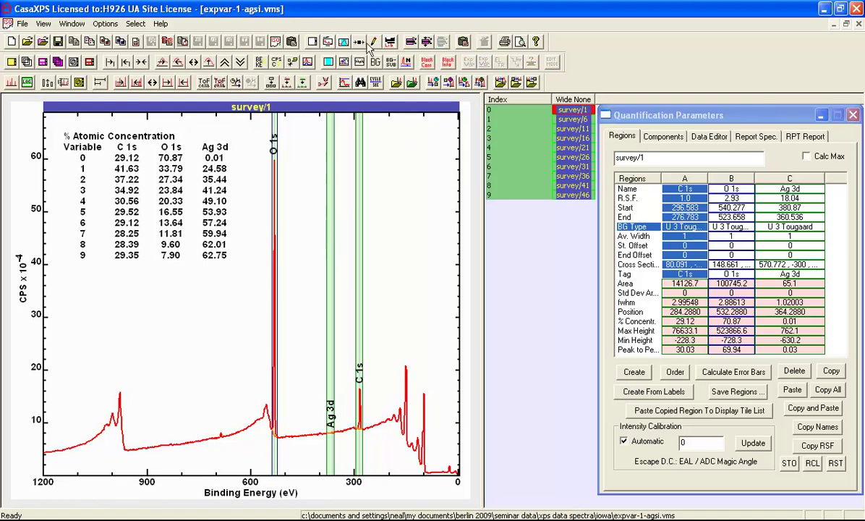
left_click(390, 42)
left_click_drag(393, 90, 638, 150)
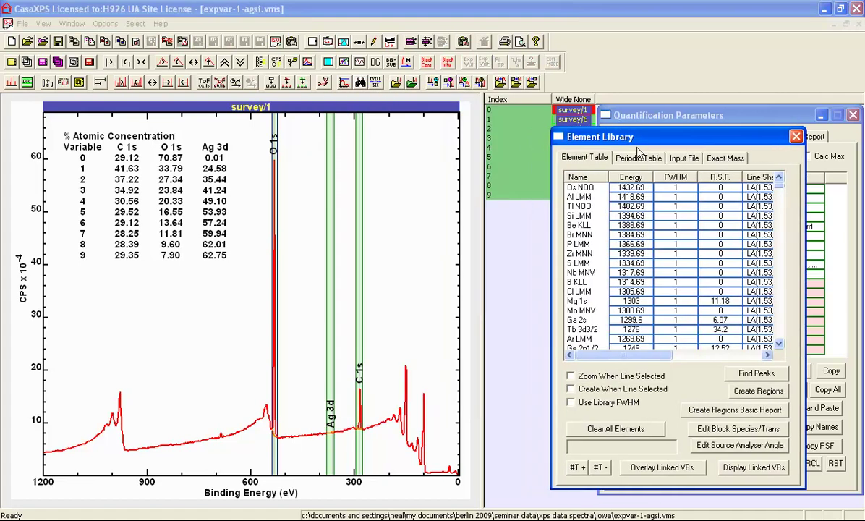
left_click(406, 389)
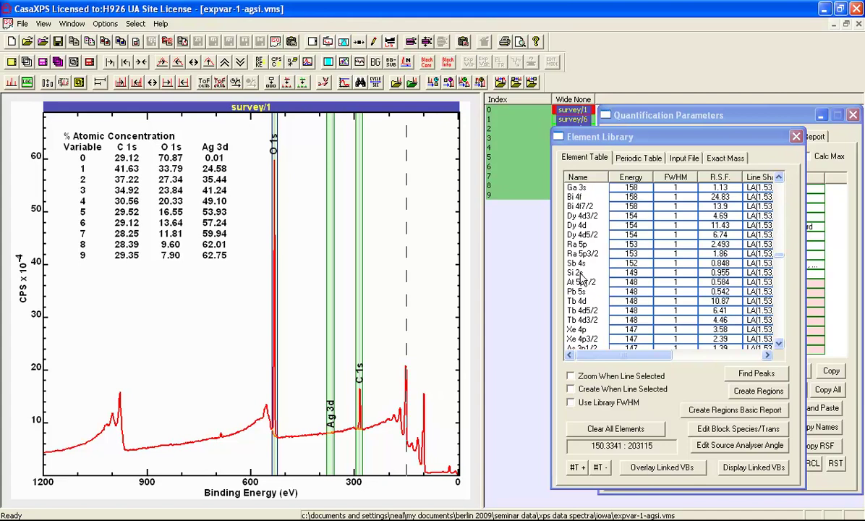
left_click(571, 389)
left_click(571, 376)
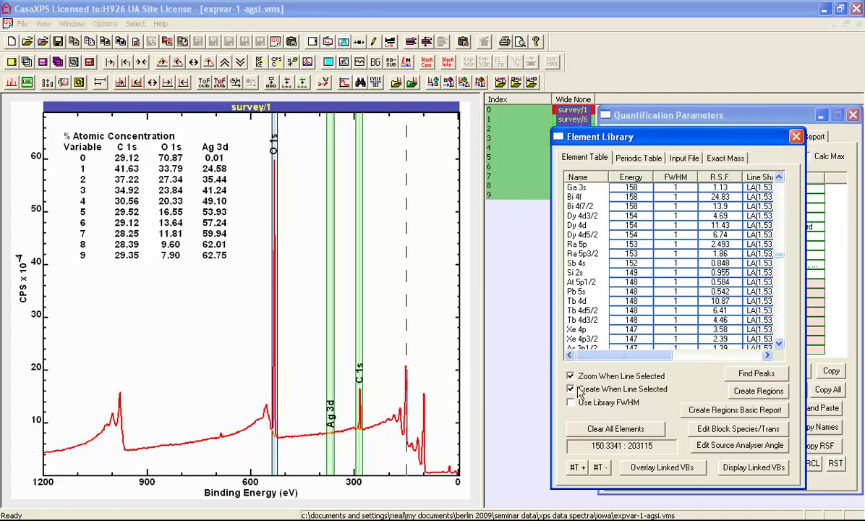
- Create an Si 2s region on survey/1 spanning about 160 to 143 eV
left_click(576, 272)
left_click(56, 350)
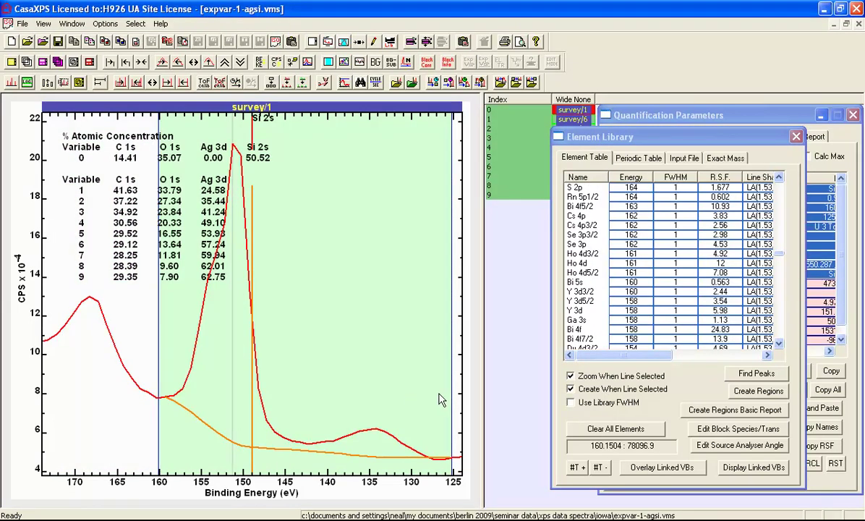
left_click_drag(445, 387, 304, 379)
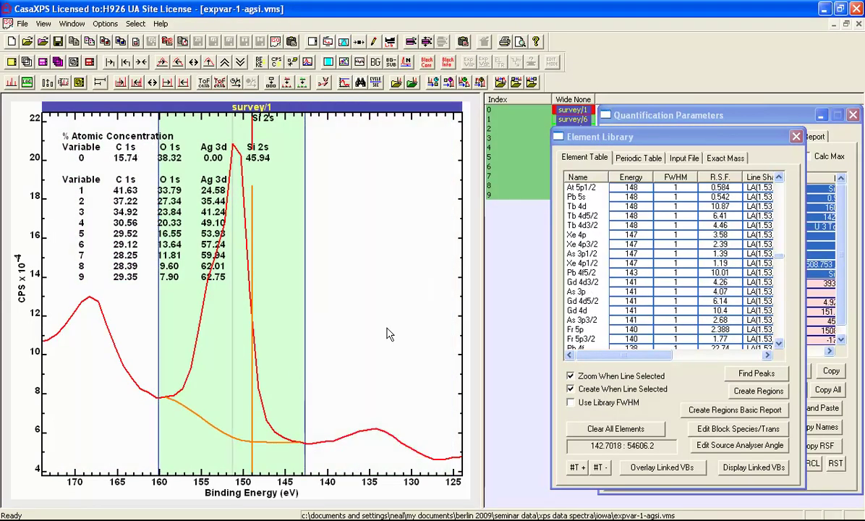
left_click(680, 115)
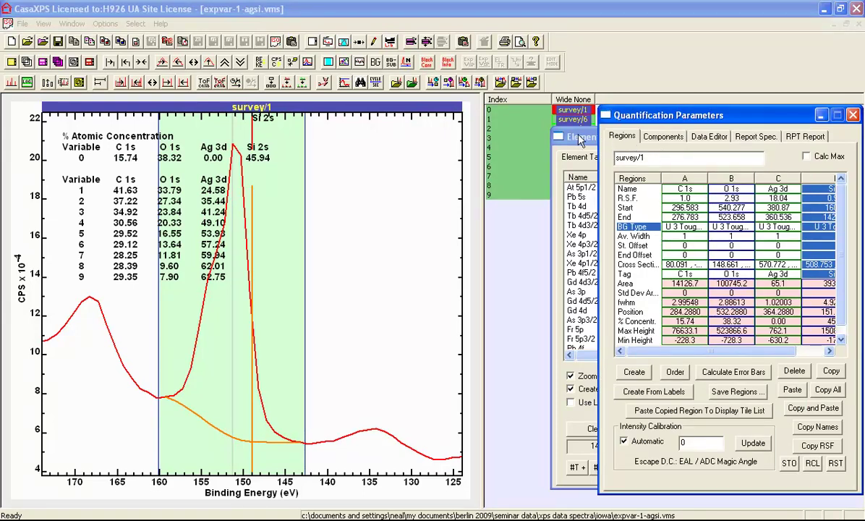
- Turn off zoom and region creation on line selection and show the full 1200–0 eV range
left_click(570, 376)
left_click(570, 388)
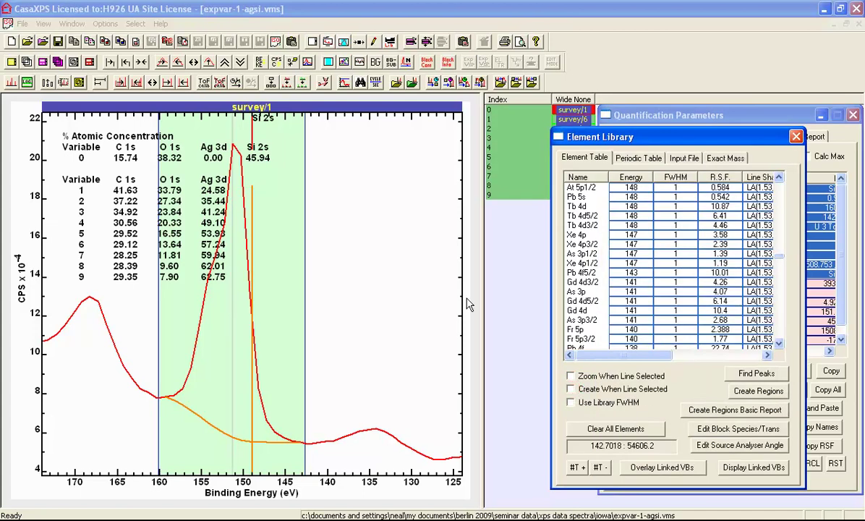
left_click(143, 62)
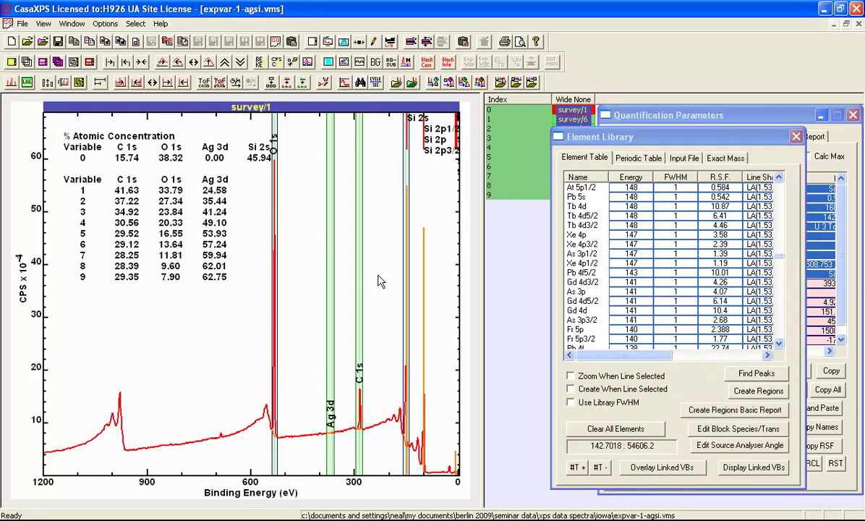
- Scroll the Regions grid to the Si 2s column and display survey/6
left_click(637, 115)
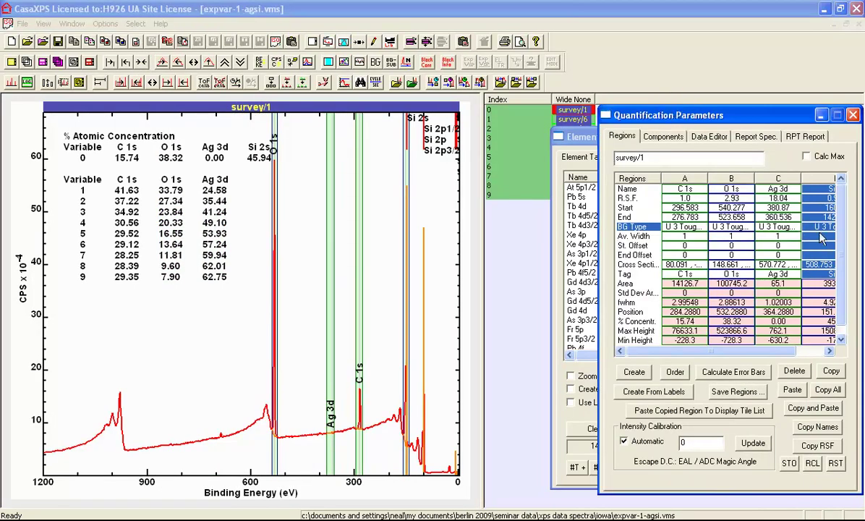
left_click(711, 331)
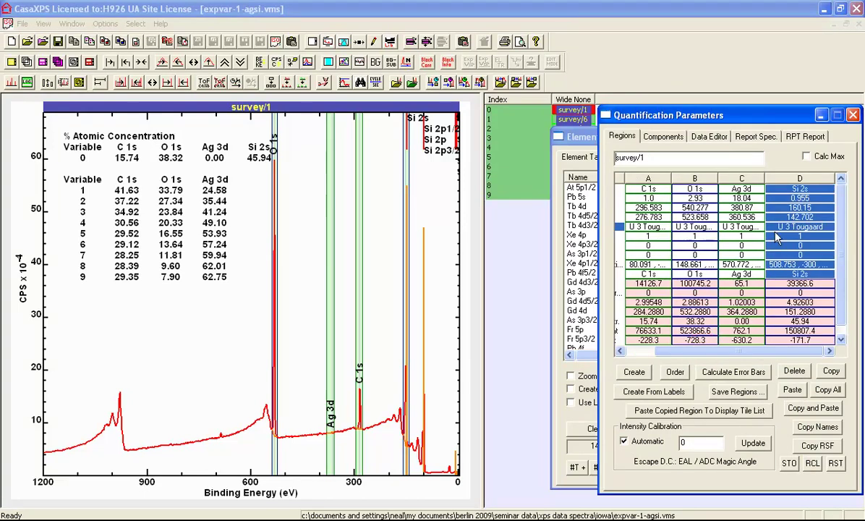
left_click(568, 110)
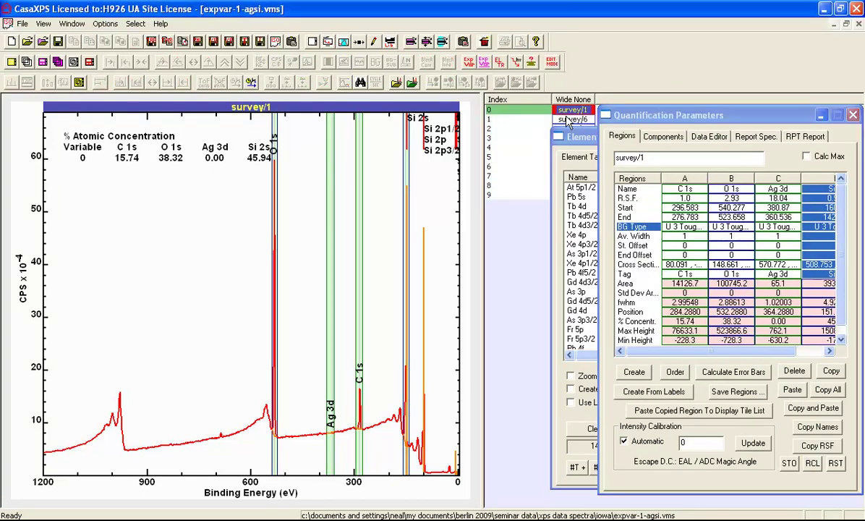
left_click(570, 119)
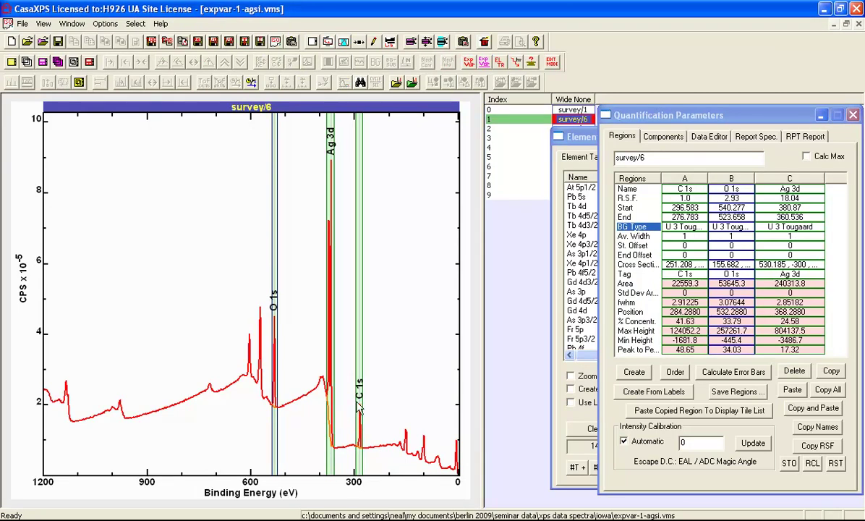
- Delete survey/1's Si 2s region, restoring C 1s 29.12, O 1s 70.87, Ag 3d 0.01%
left_click(575, 110)
left_click(819, 197)
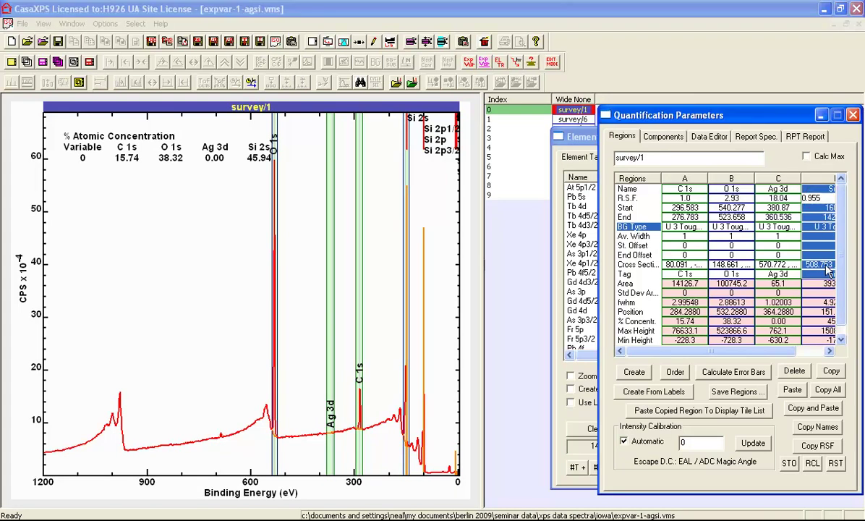
left_click(793, 374)
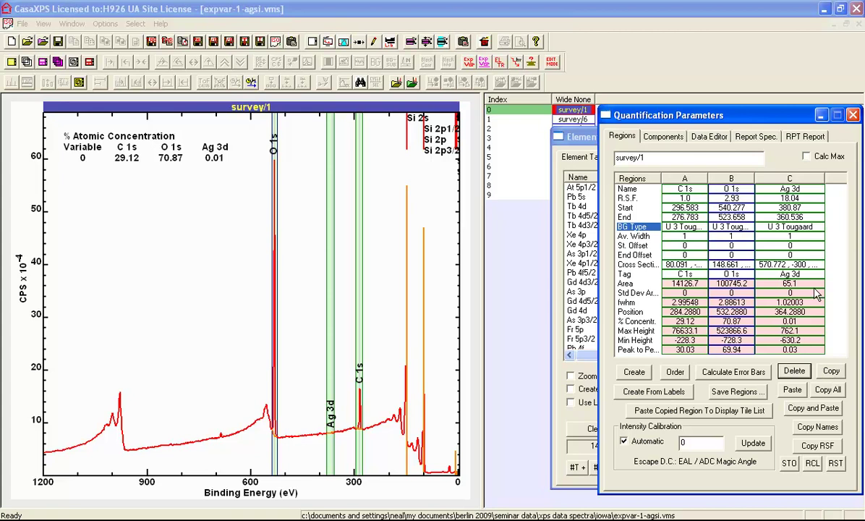
- Select all ten survey spectra and close the Element Library
left_click(562, 103)
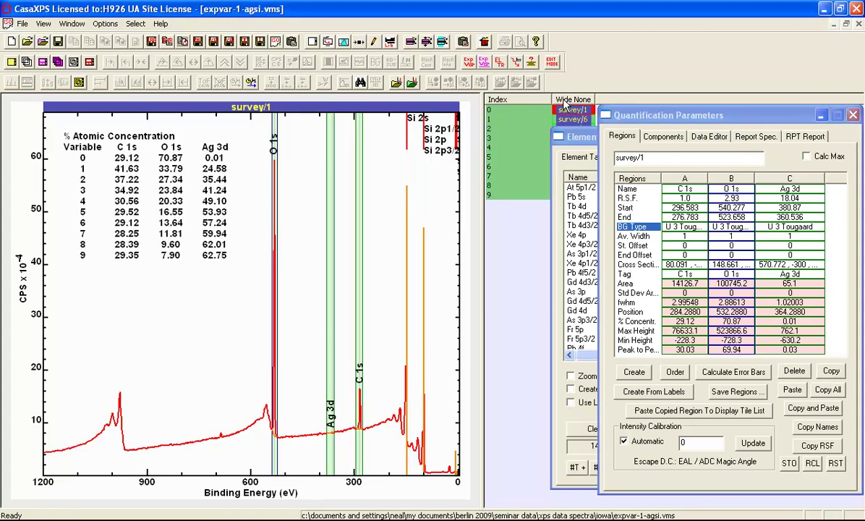
left_click(579, 136)
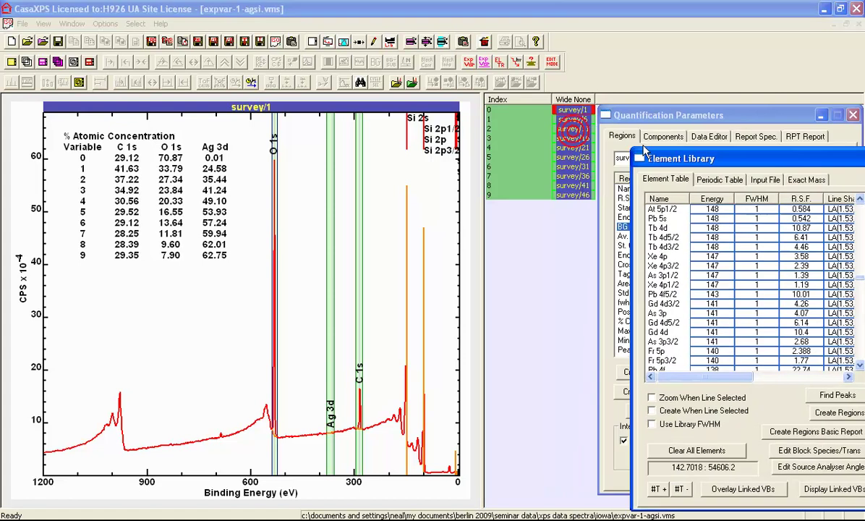
left_click(597, 118)
left_click(633, 188)
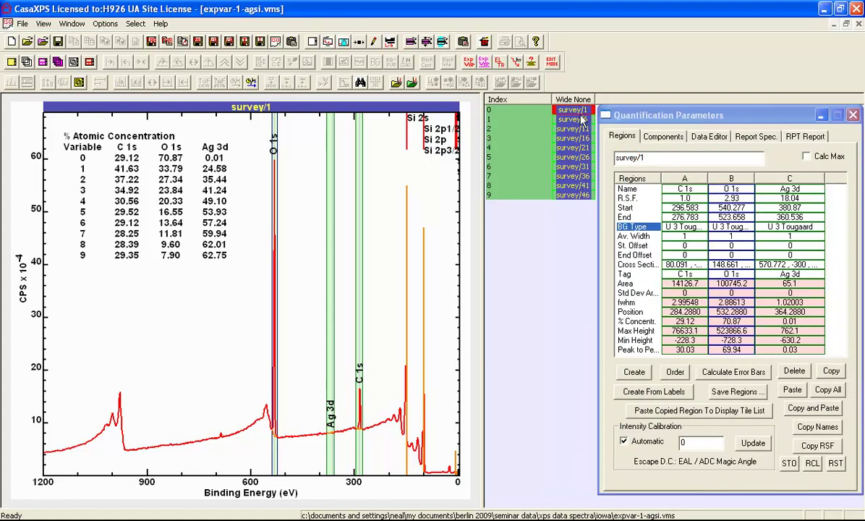
- Show each survey spectrum in its own tile and page through all of them
left_click(9, 62)
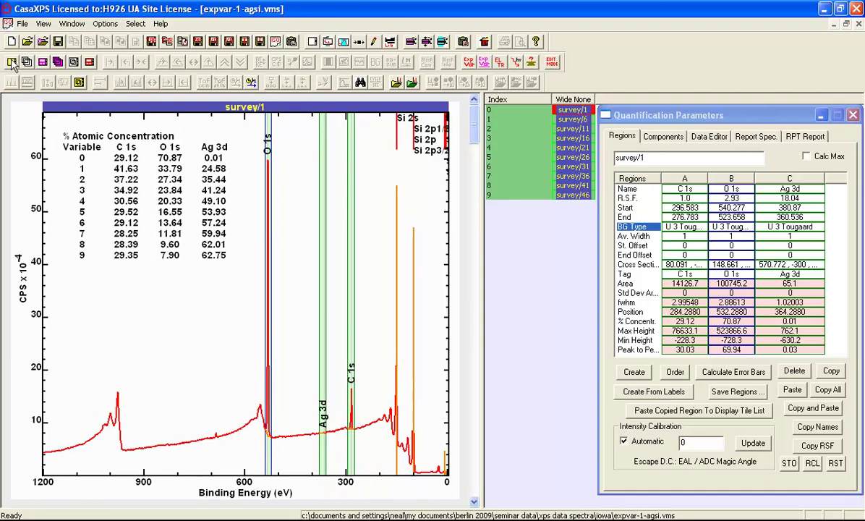
left_click(472, 313)
left_click(473, 317)
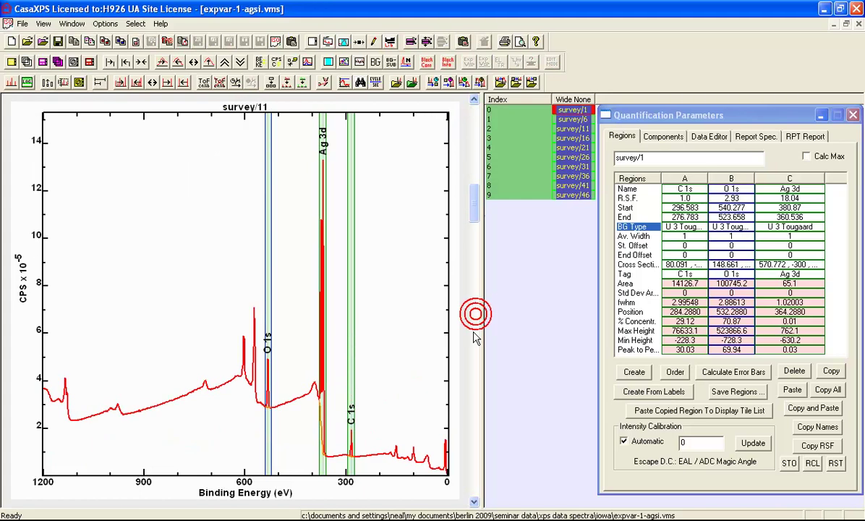
left_click(474, 347)
left_click(469, 345)
left_click(469, 350)
left_click(472, 382)
left_click(471, 409)
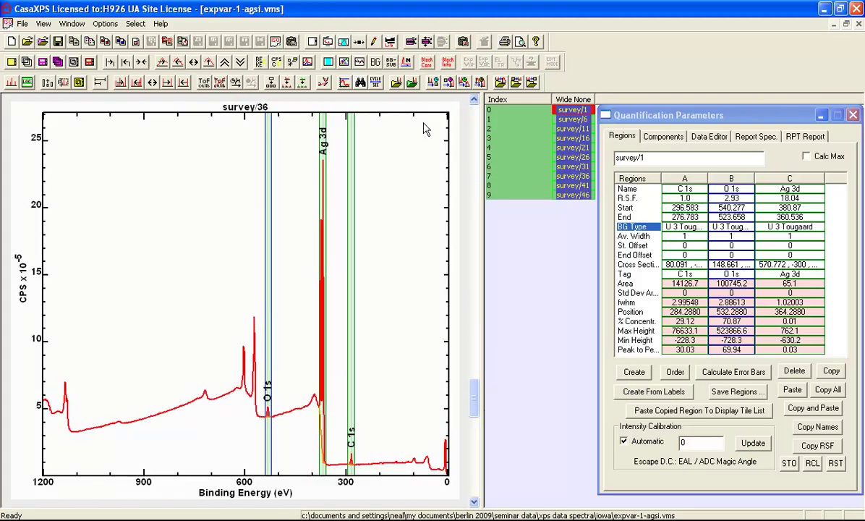
left_click(474, 112)
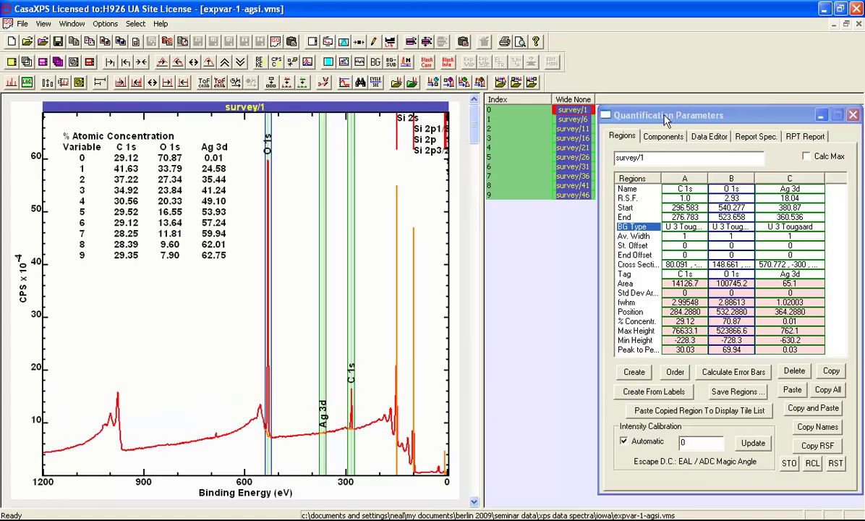
left_click_drag(663, 122, 662, 122)
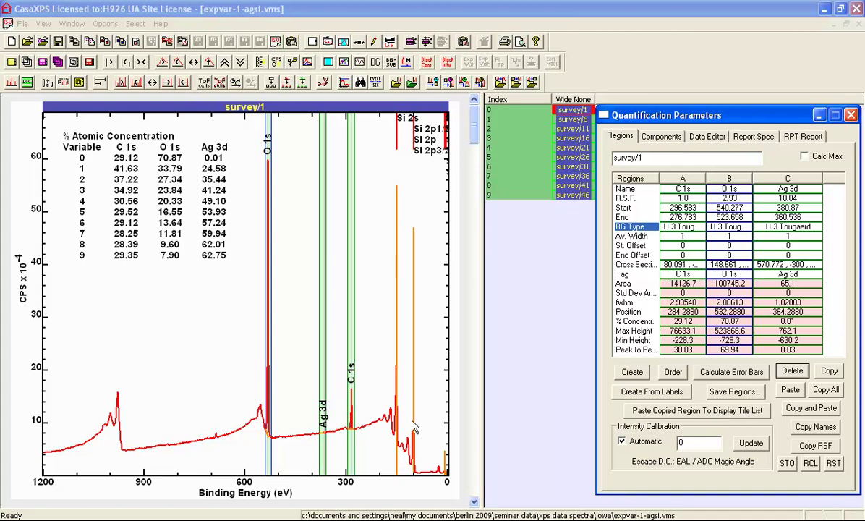
- Set the page tile format to four tiles in 2 rows of 2
left_click(314, 42)
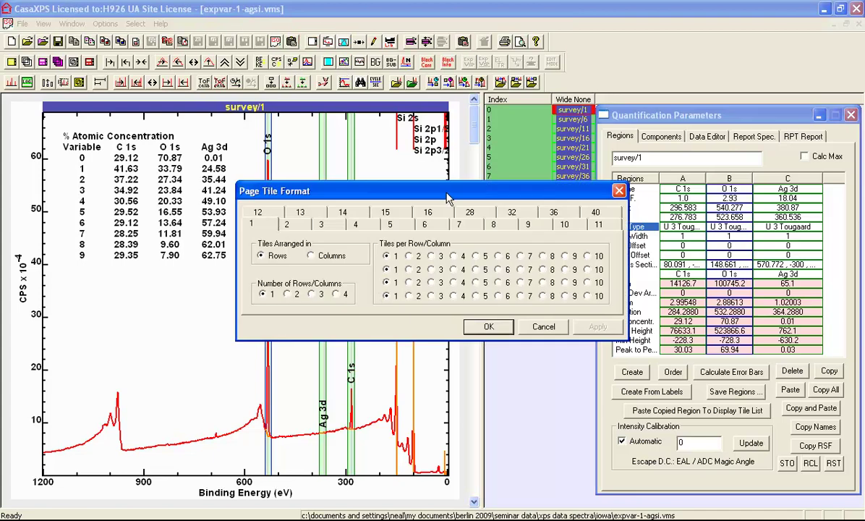
left_click(355, 223)
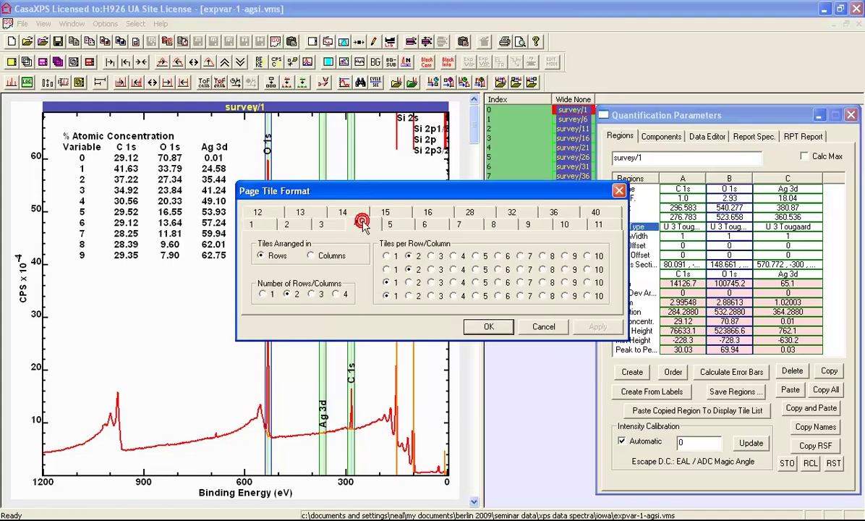
left_click(484, 326)
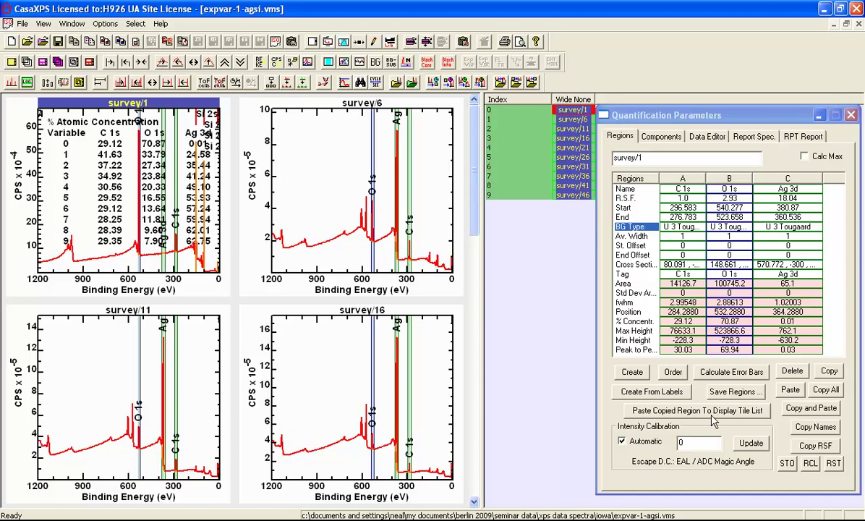
- Paste the copied Si 2s region onto every tiled survey spectrum, confirming with Yes
left_click(657, 411)
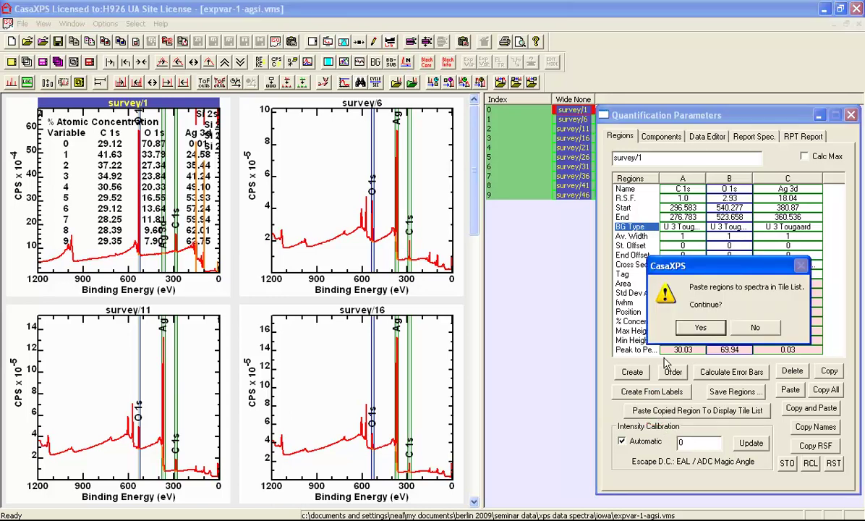
left_click(700, 329)
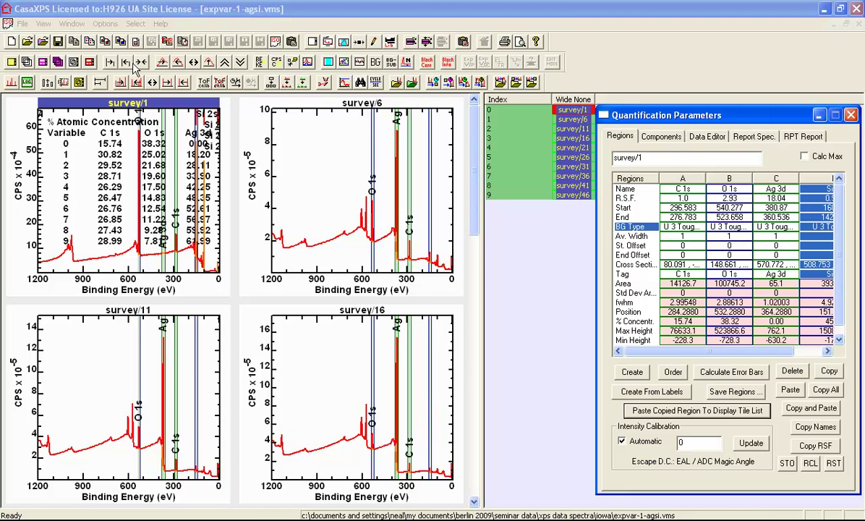
- Switch the page tile format to a single-tile layout showing survey/1
left_click(311, 41)
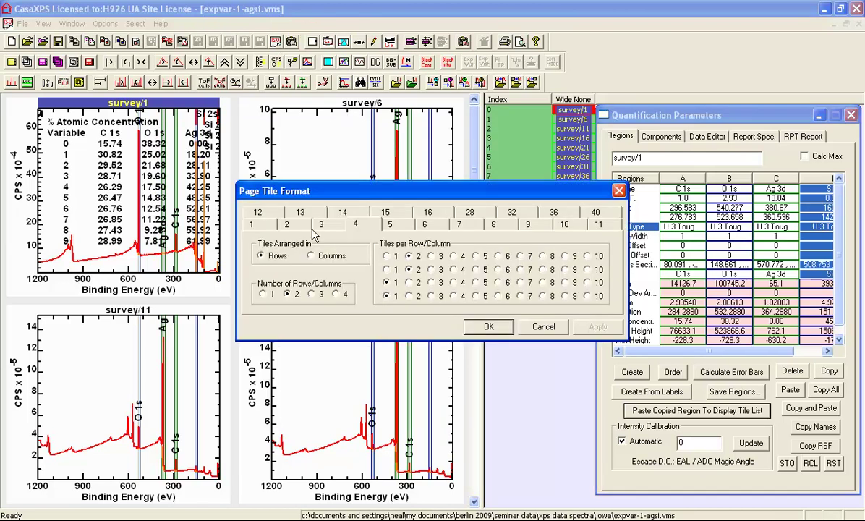
left_click(252, 224)
left_click(490, 325)
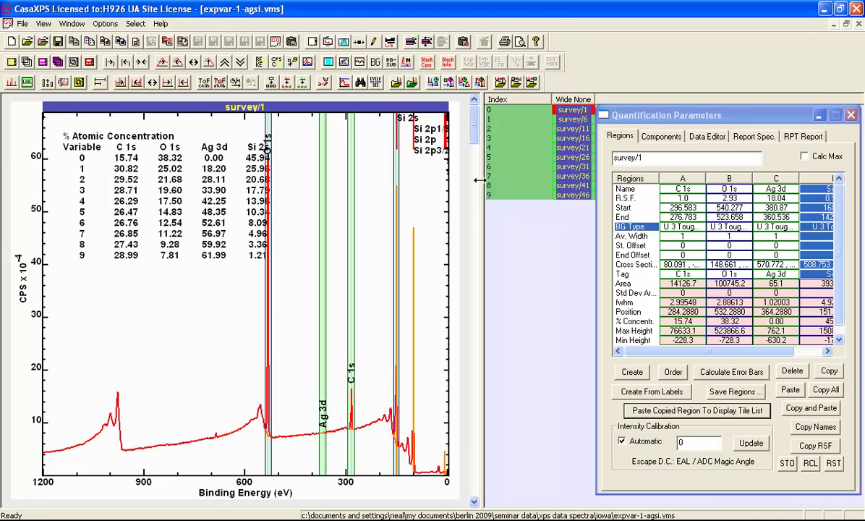
- Widen the spectrum plot area and bring up the Order Quantification Regions dialog
left_click_drag(481, 184, 577, 189)
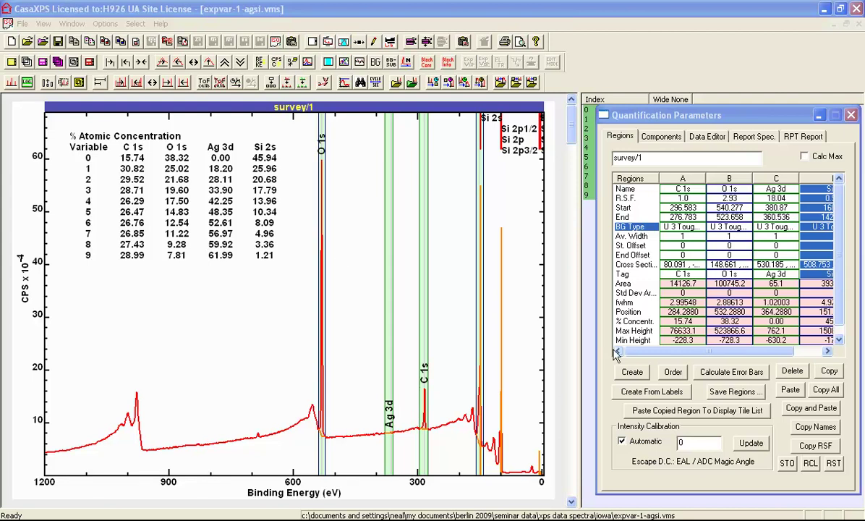
left_click(674, 373)
left_click(673, 373)
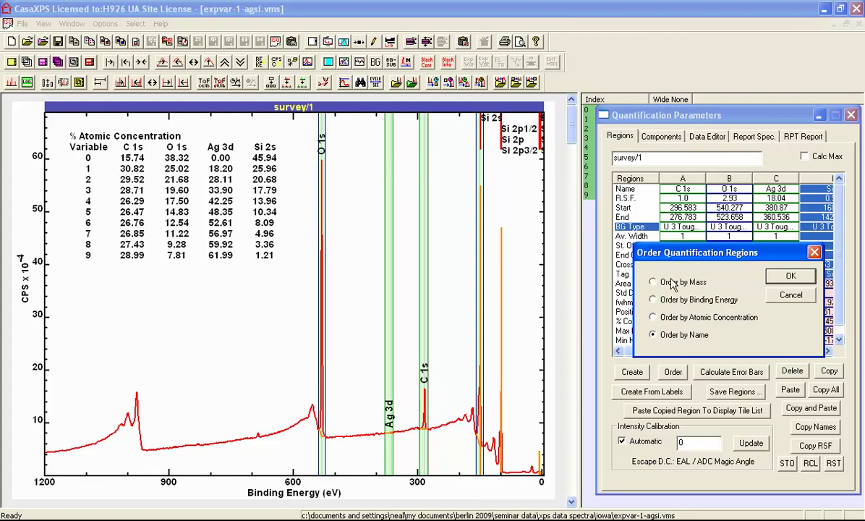
- Order survey/1's regions by binding energy, giving O 1s, Ag 3d, C 1s, Si 2s
left_click(659, 300)
left_click(786, 277)
left_click(788, 279)
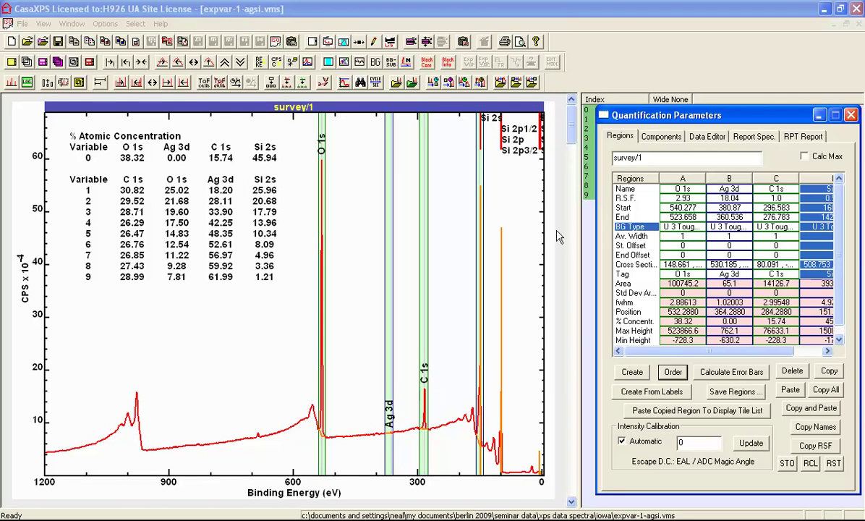
- Select survey/16 and reorder its regions by binding energy as well
left_click_drag(672, 114, 674, 162)
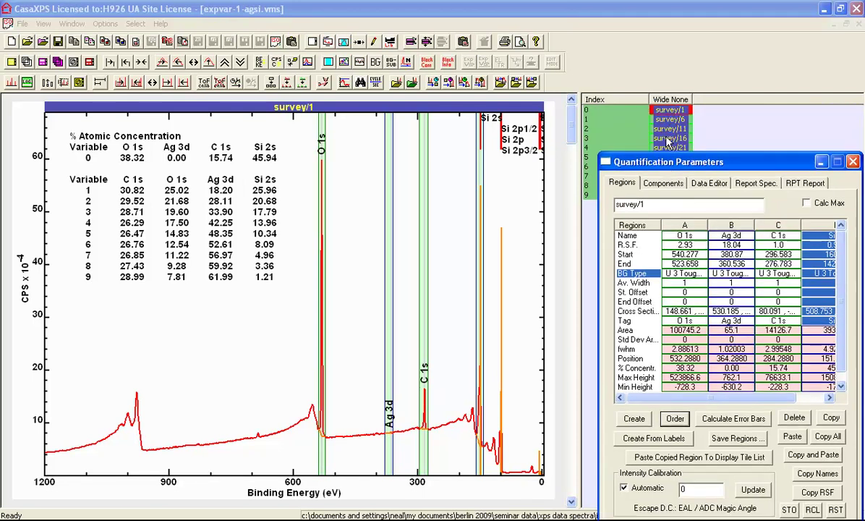
left_click(669, 138)
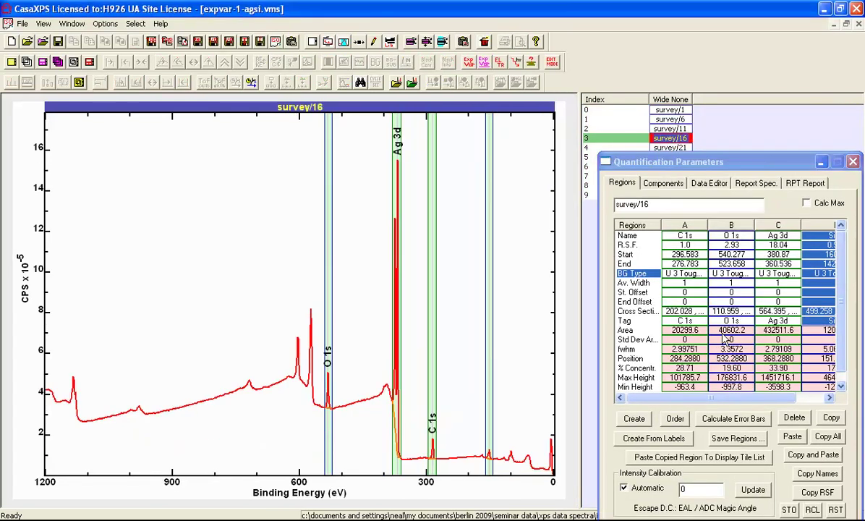
left_click(674, 419)
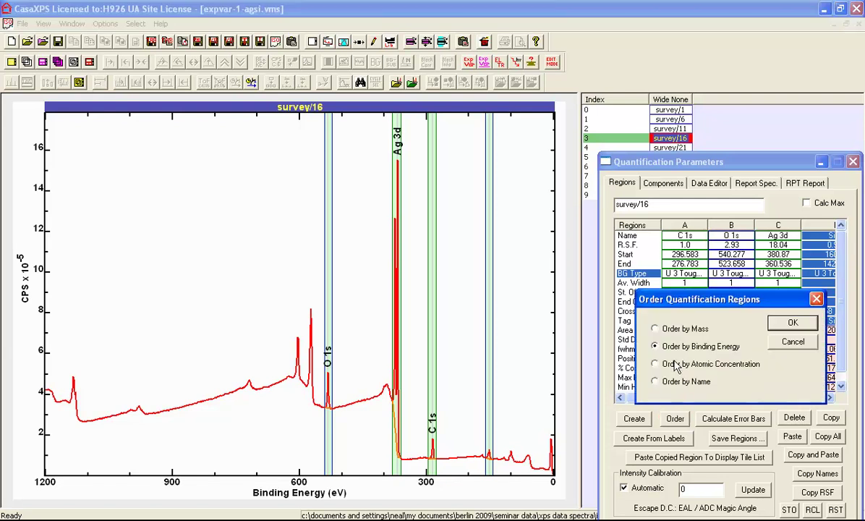
left_click(791, 323)
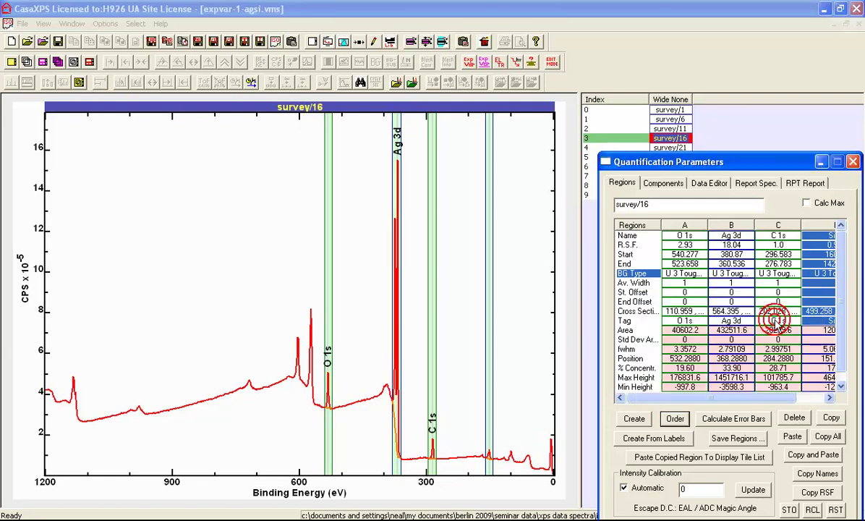
- Return to survey/1 and include all ten spectra in the concentration table
left_click(671, 109)
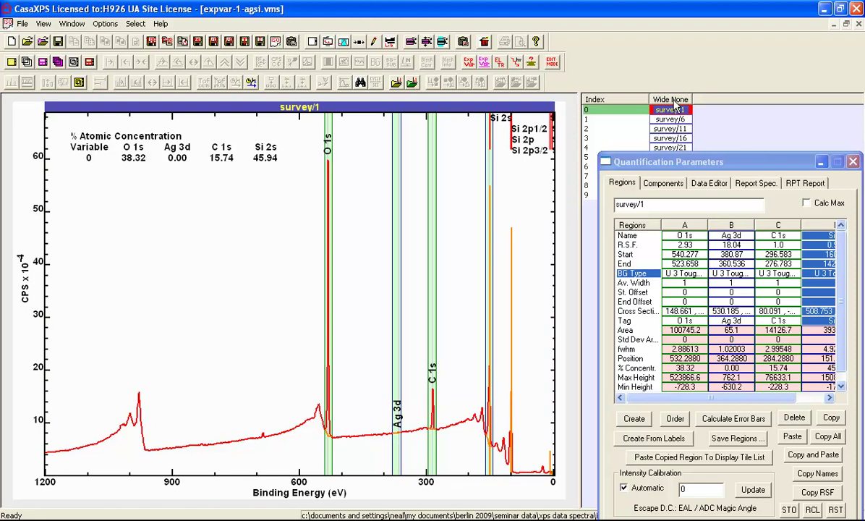
left_click(670, 110)
left_click(666, 100)
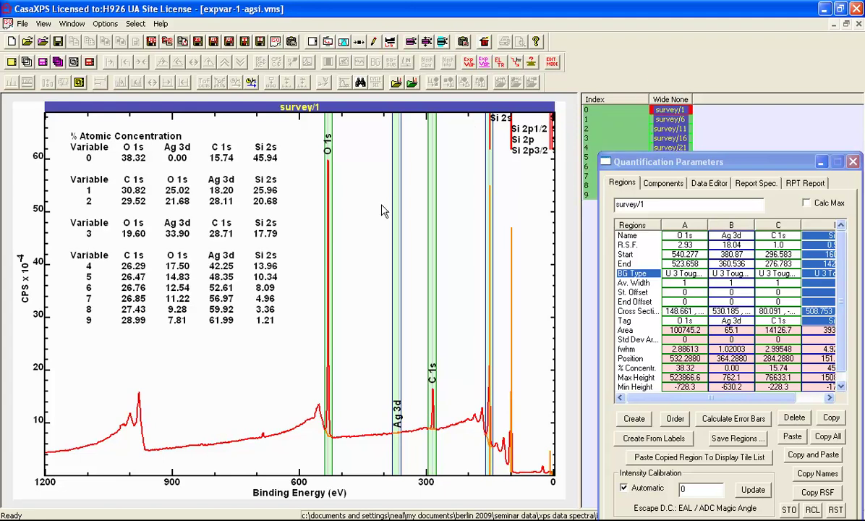